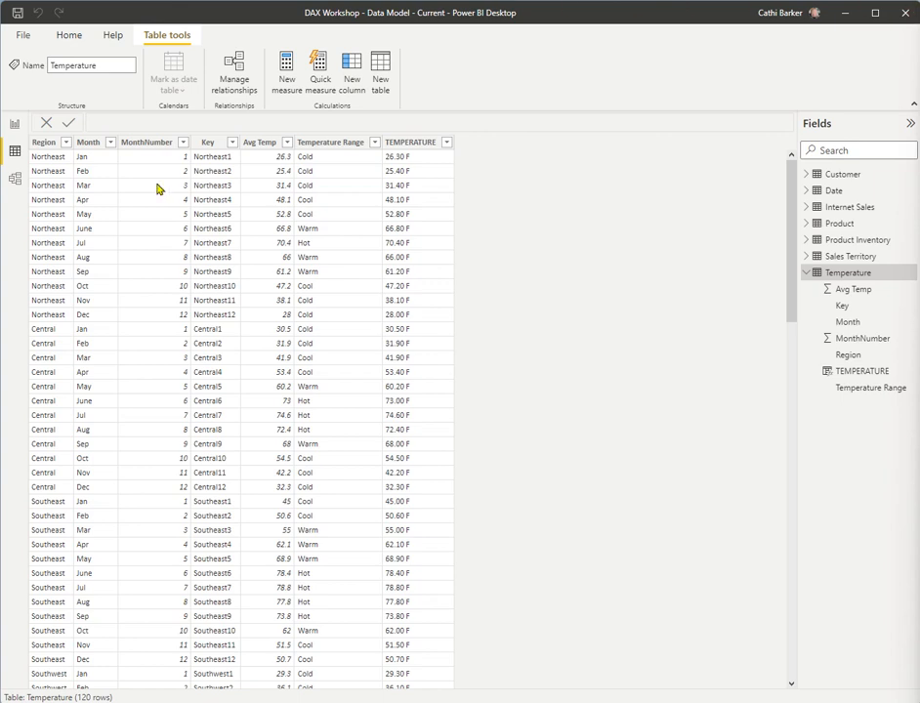
Show the data model's relationship diagram with the Fields pane collapsed and all tables fitted to the screen
click(15, 182)
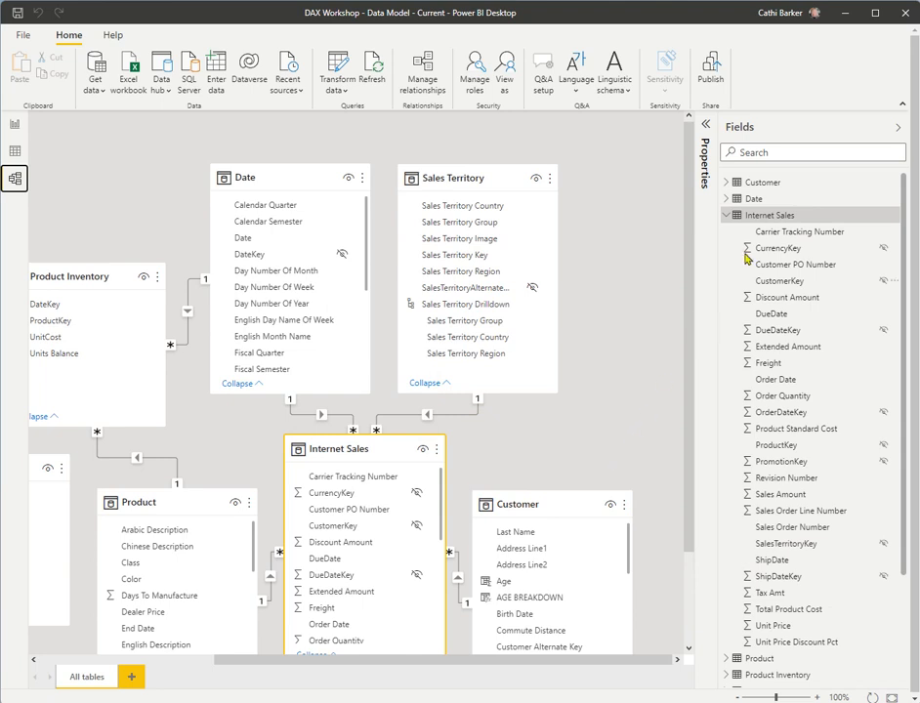
click(898, 128)
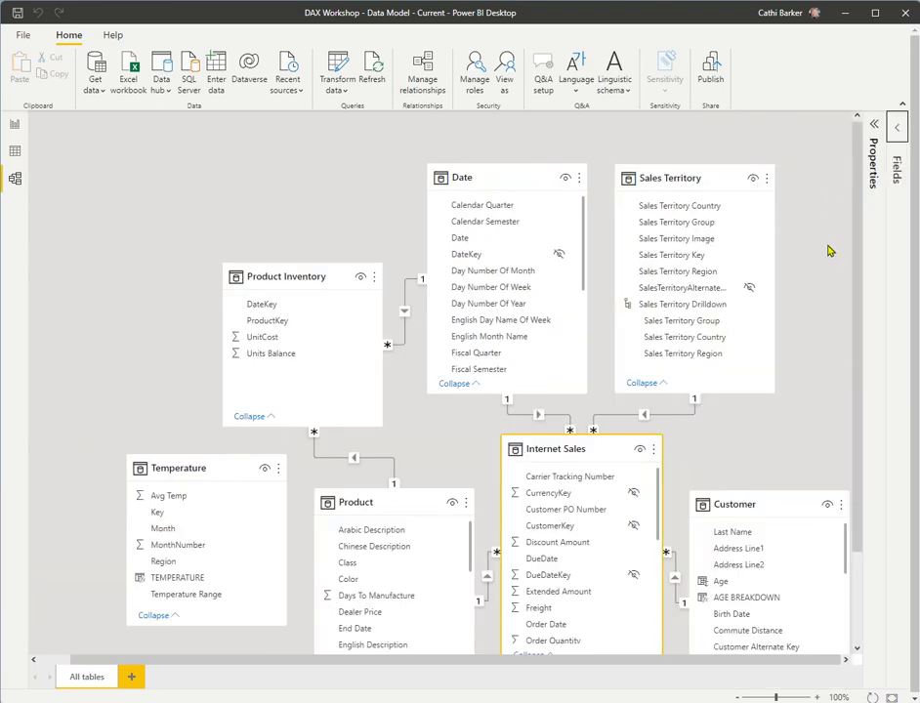
click(891, 697)
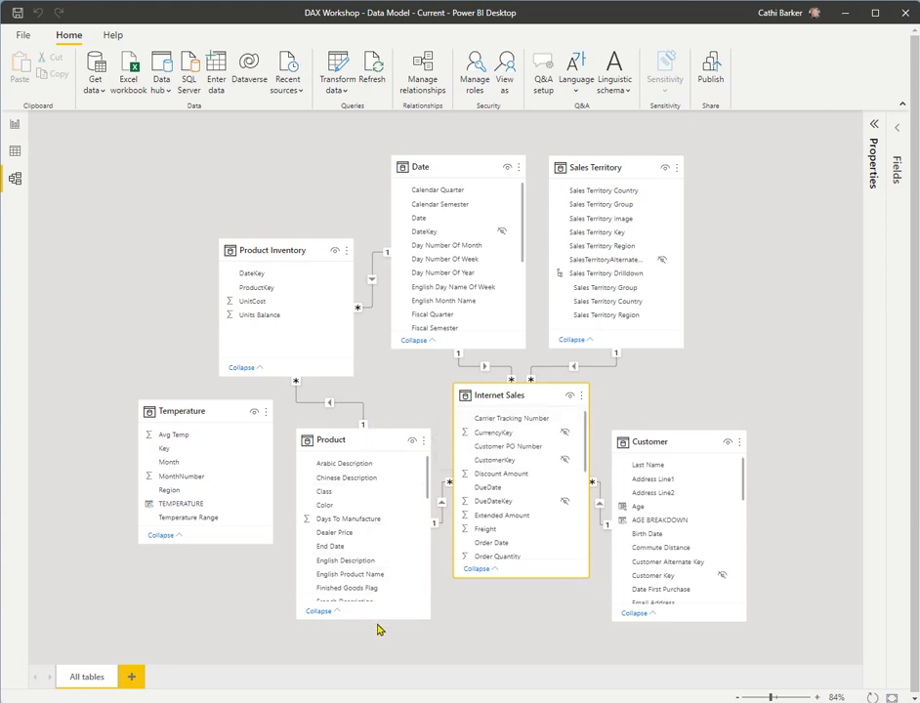
Lengthen the Product table card in the diagram and move Product Inventory up, level with the Date table
drag(377, 621, 371, 661)
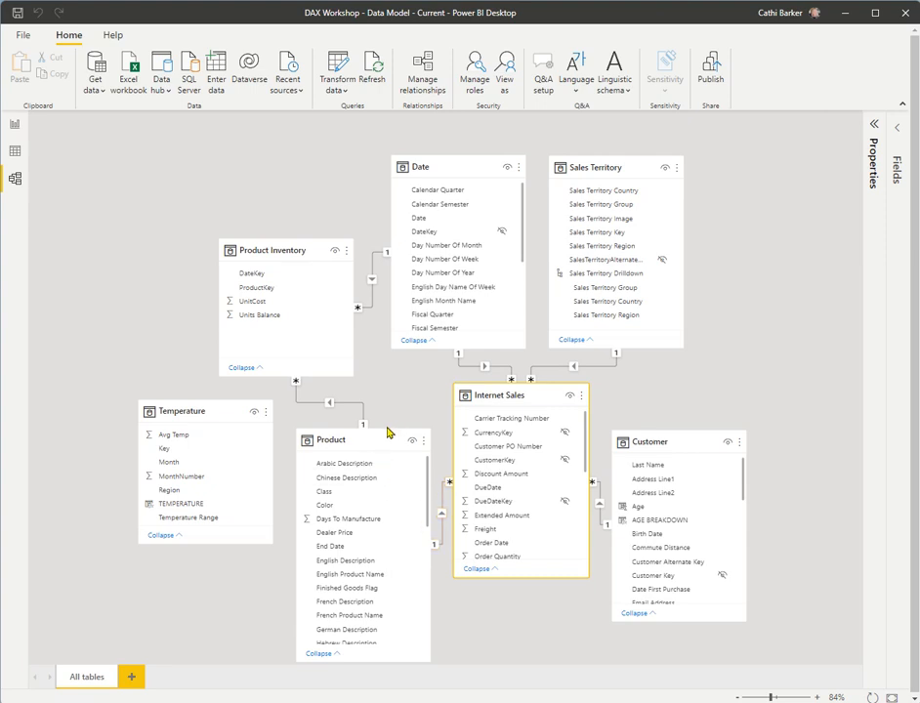
drag(270, 238, 204, 155)
drag(401, 433, 408, 368)
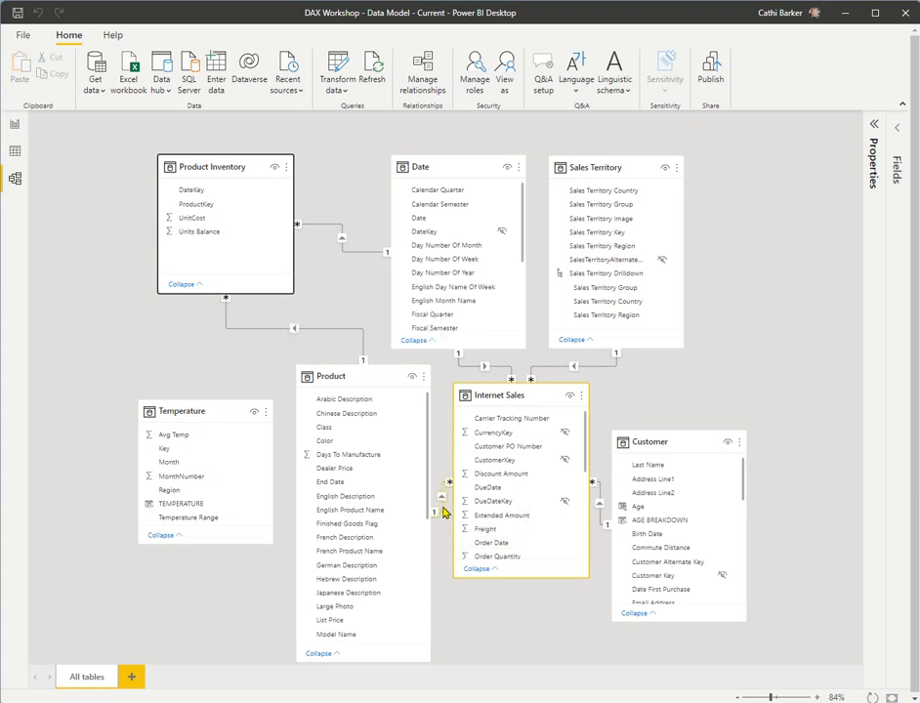
Lengthen the Internet Sales table card downward to reach about the same lower edge as Product
click(527, 610)
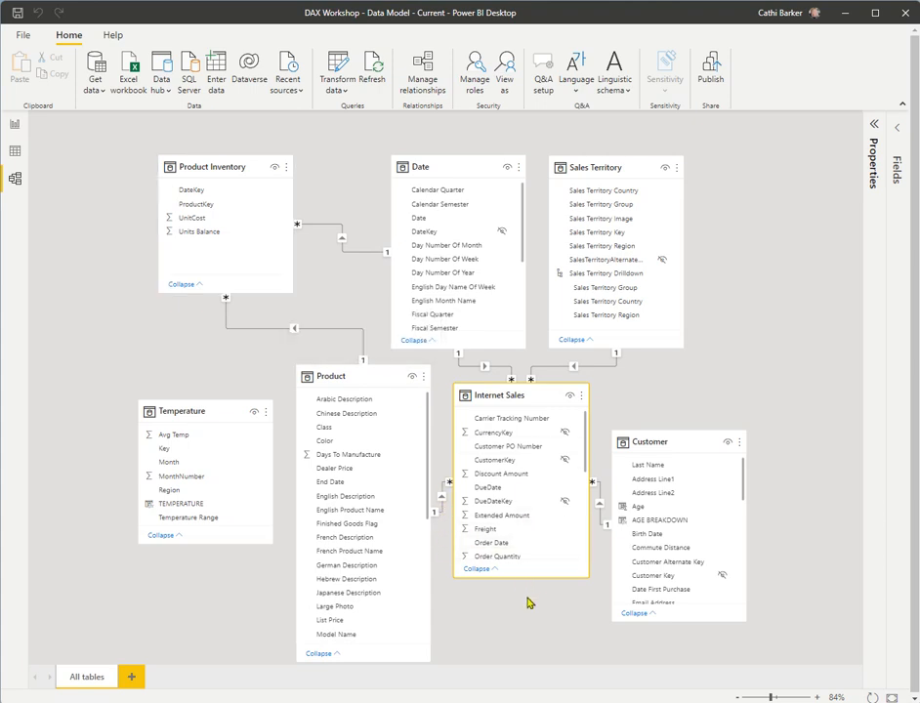
drag(527, 577, 527, 644)
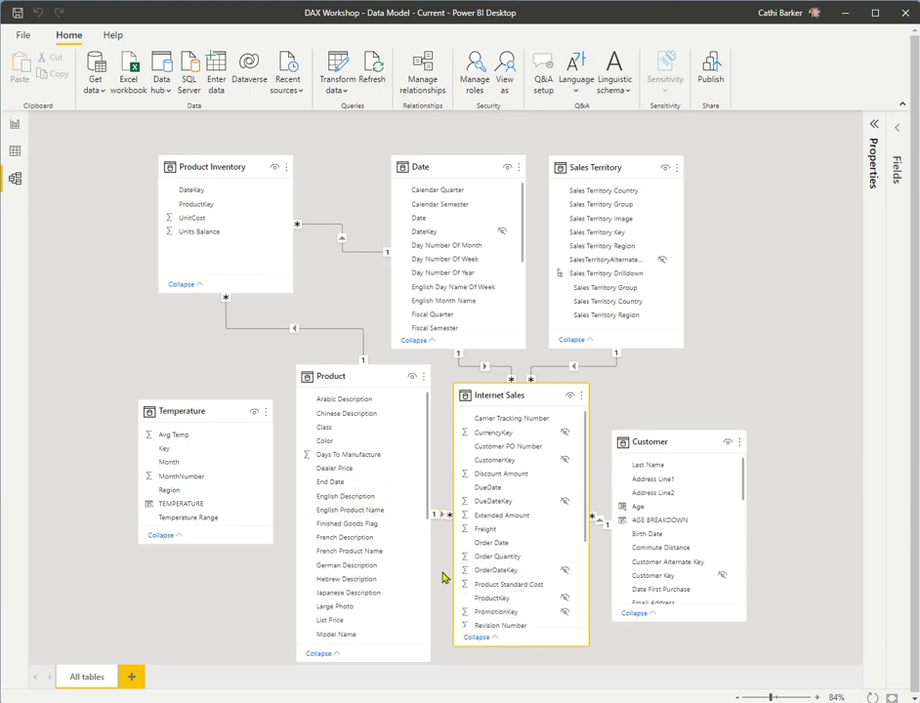
drag(541, 647, 531, 658)
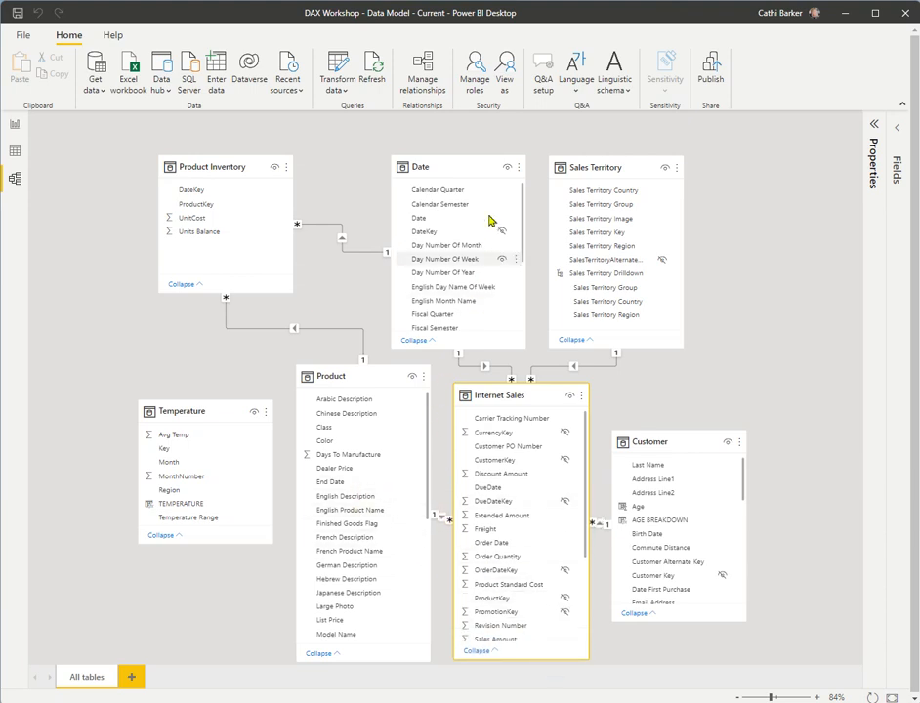
Move the Date and Sales Territory tables to the right, and extend the Product card upward to show more fields
drag(472, 158, 553, 123)
drag(637, 164, 672, 166)
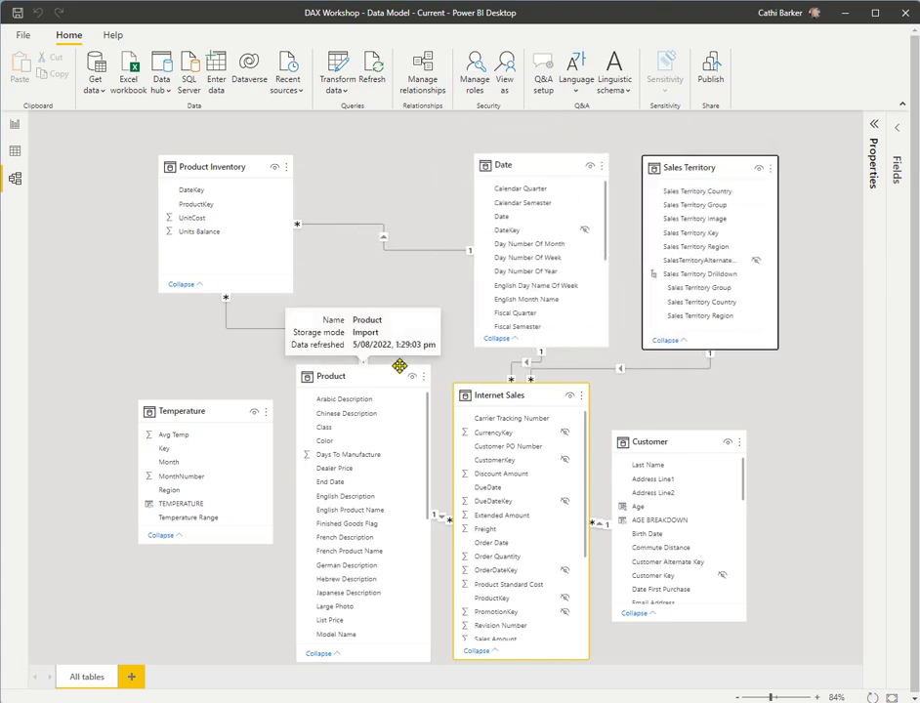
drag(399, 366, 405, 287)
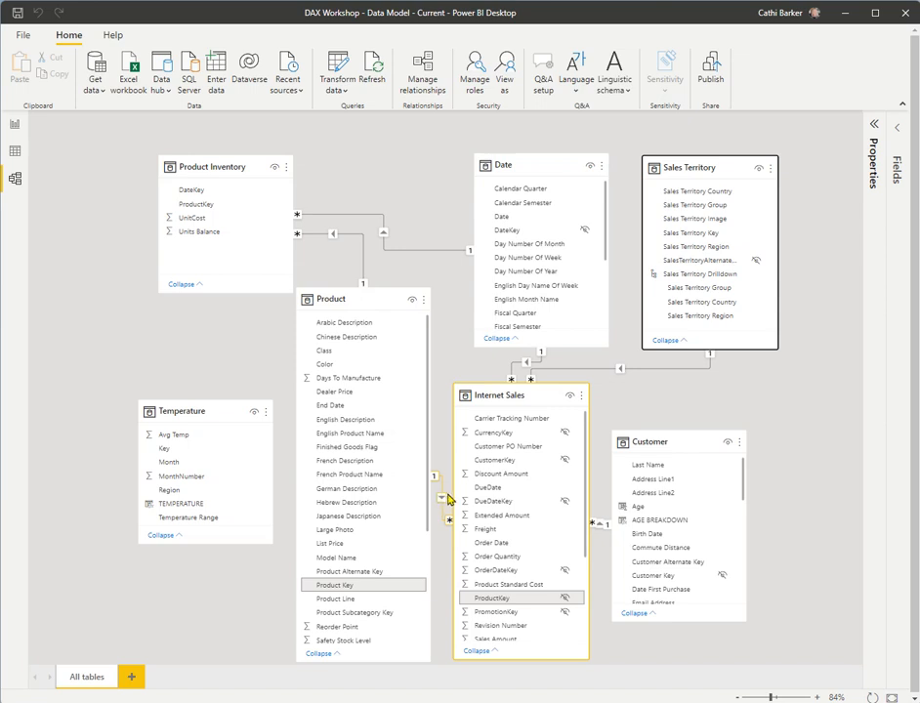
Display the Internet Sales table's data and expand its list of fields
click(15, 153)
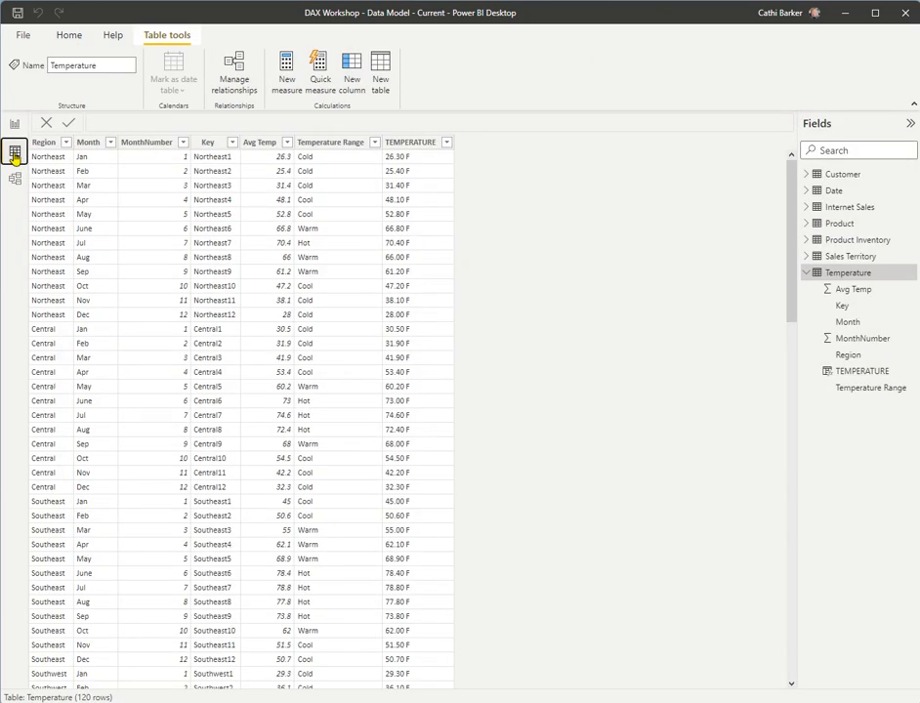
click(854, 208)
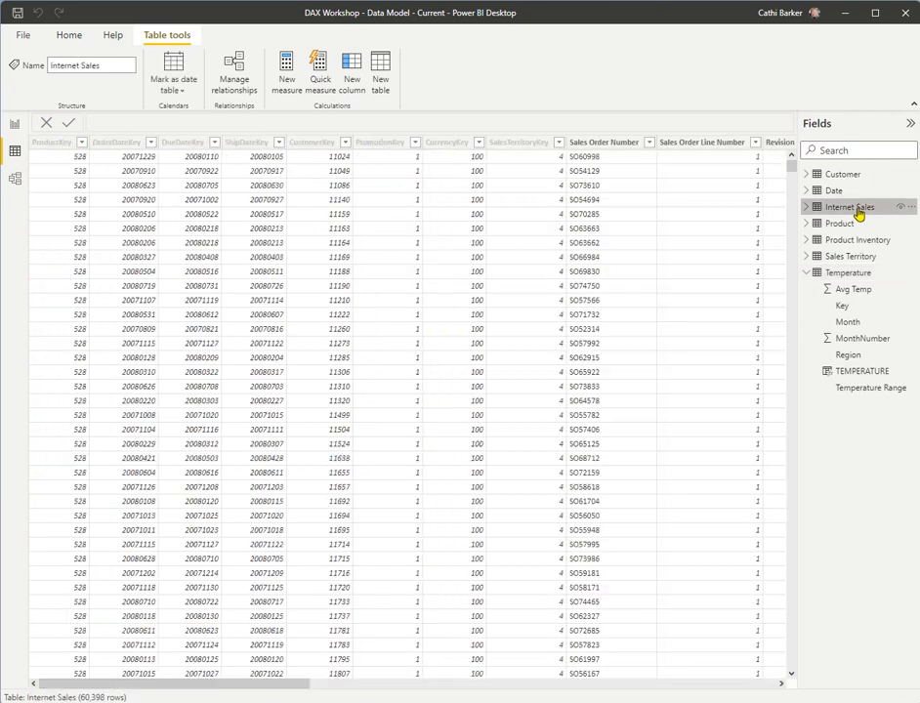
click(807, 209)
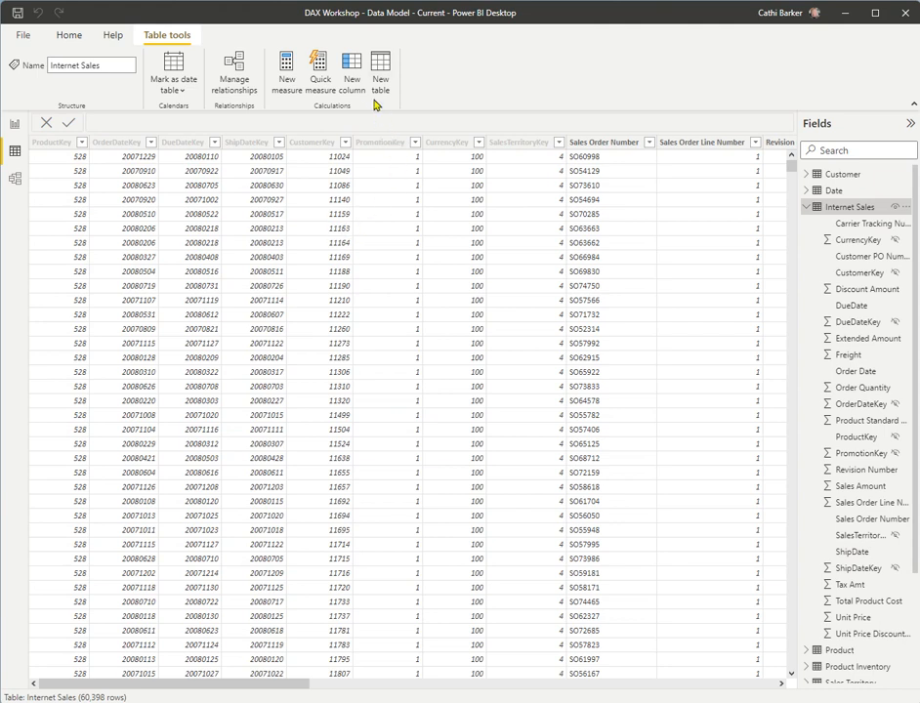
Add a calculated column to Internet Sales, name it CUSTOMERS NAME, and start a second formula line
click(353, 74)
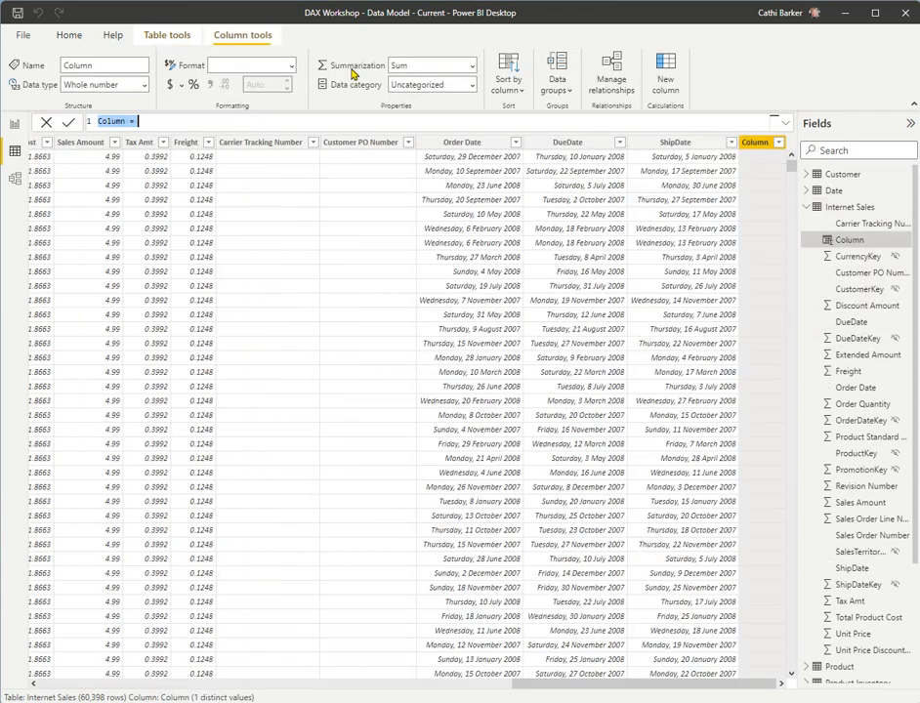
text(Customers NMa)
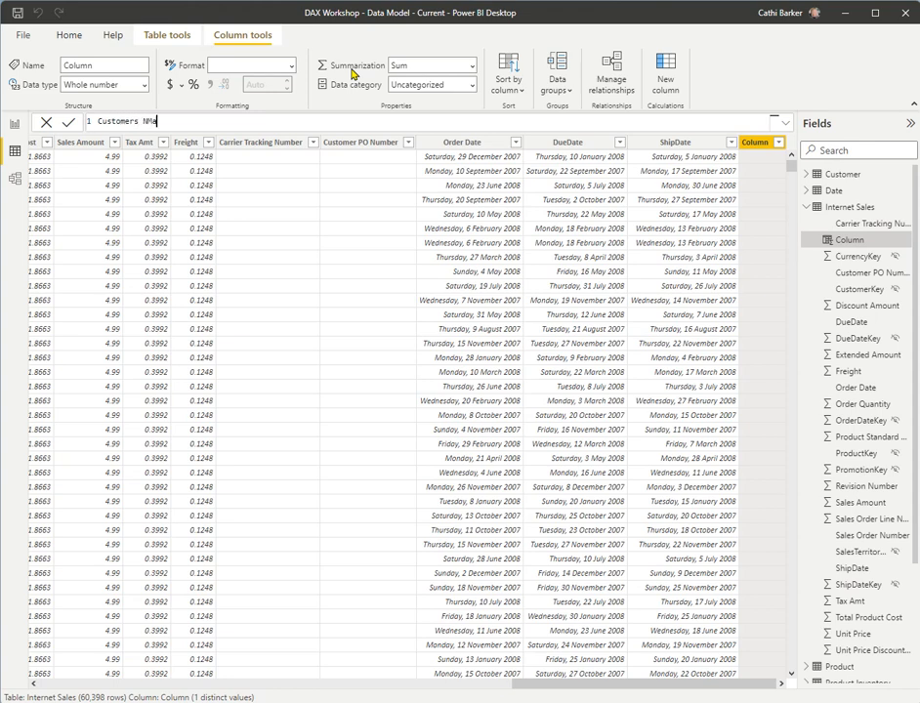
key(BackSpace)
key(BackSpace)
key(BackSpace)
key(BackSpace)
key(BackSpace)
key(BackSpace)
key(BackSpace)
key(BackSpace)
key(BackSpace)
key(BackSpace)
key(BackSpace)
text(CUSTOMERS NAME=)
key(shift+Return)
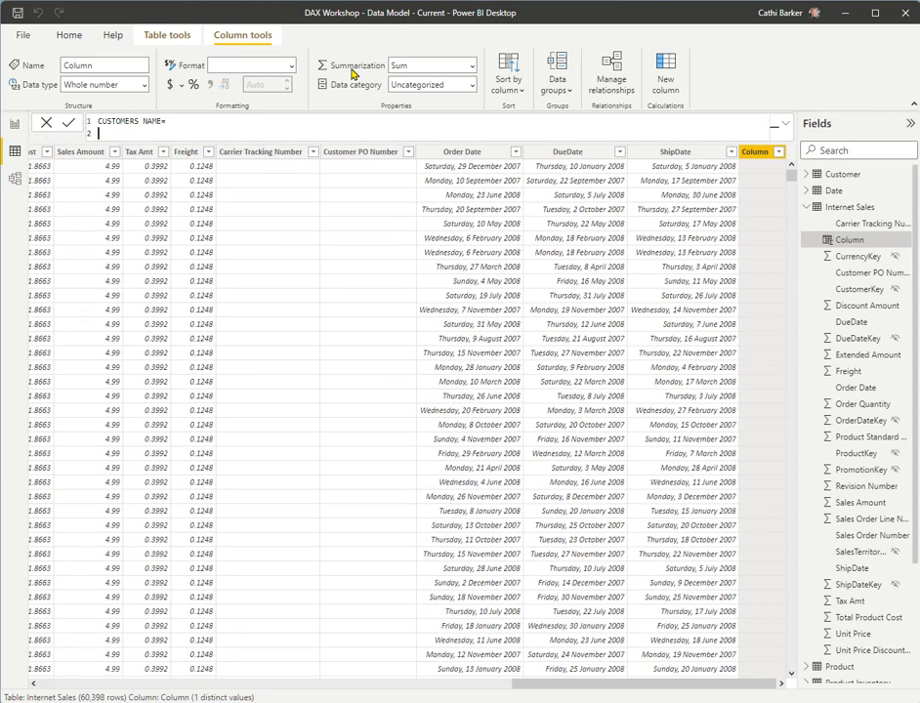
Add the formula comment "//THIS FORMULA GRABS THE CUSTOMERS FULL NAME FROM THE CUSTOMERS QUERY THAT MATCHES THE CUSTOMER KEY IN THIS TABLE"
text(//THIS FORMULA GRABS TH)
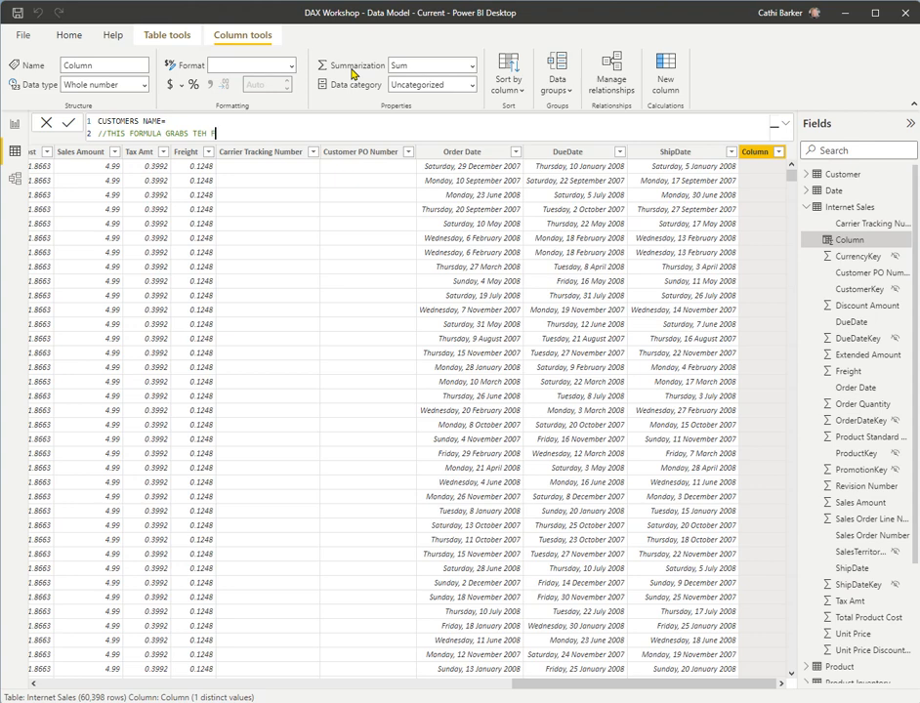
text(E CUSTOMERS FULL NAME FROM THE C)
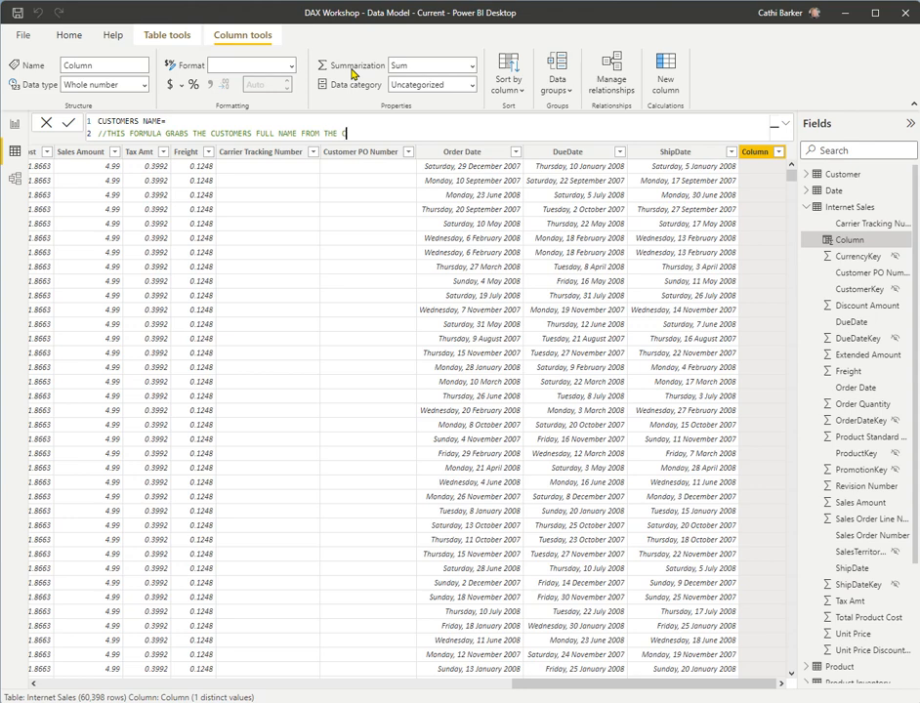
text(USTOMER)
text(UERY THAT MATCHES TEH CUSTOMER)
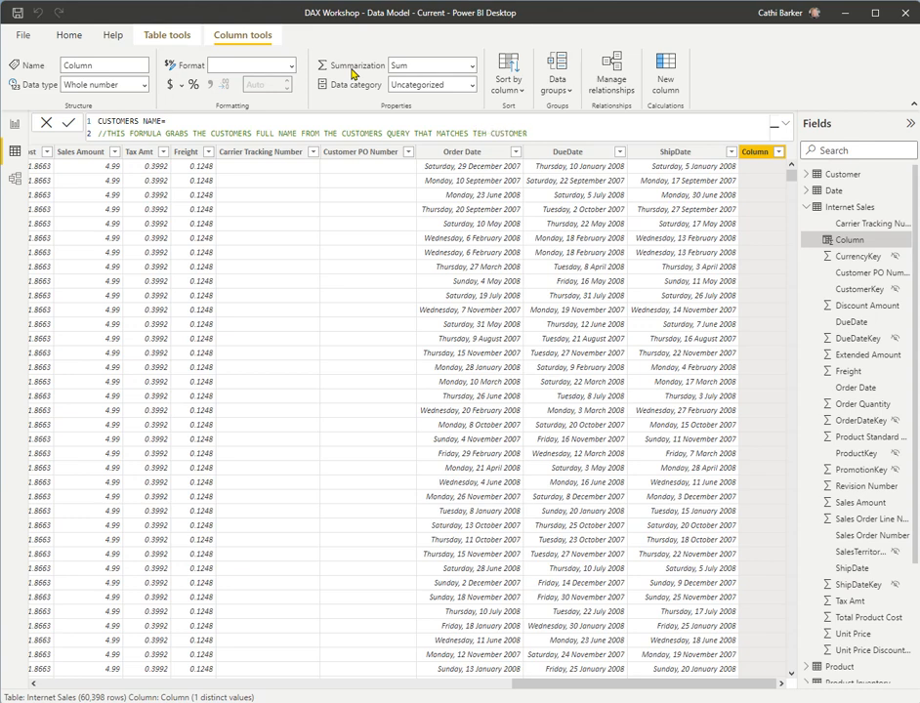
key(BackSpace)
key(BackSpace)
key(BackSpace)
text(HE)
key(End)
text(KEY IN THIS TABLE)
key(shift+Return)
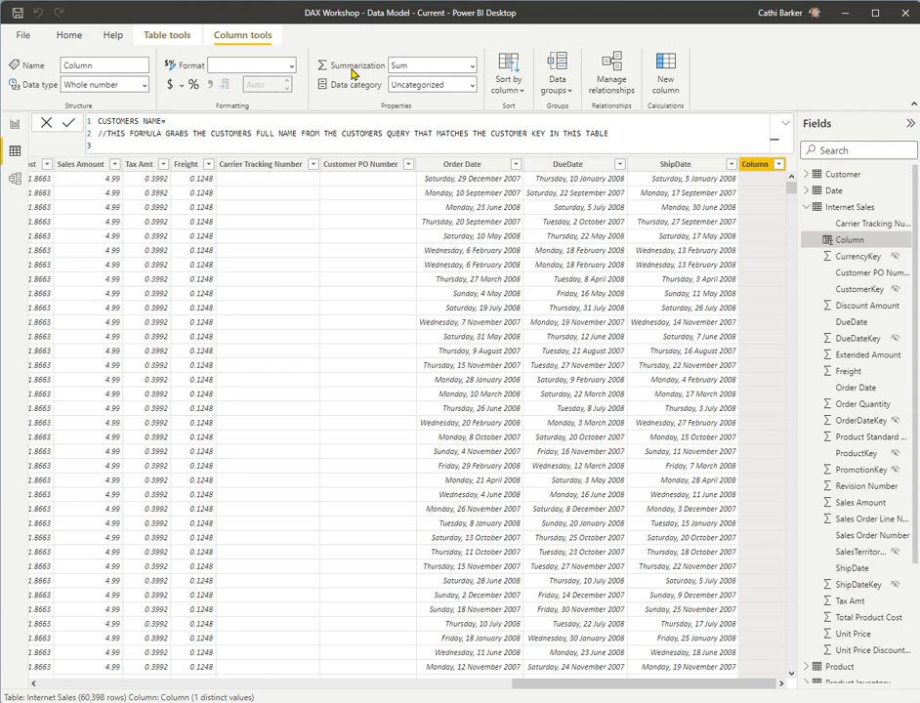
Complete the CUSTOMERS NAME formula with RELATED('Customer'[FULL NAME]) and commit the column
text(relat)
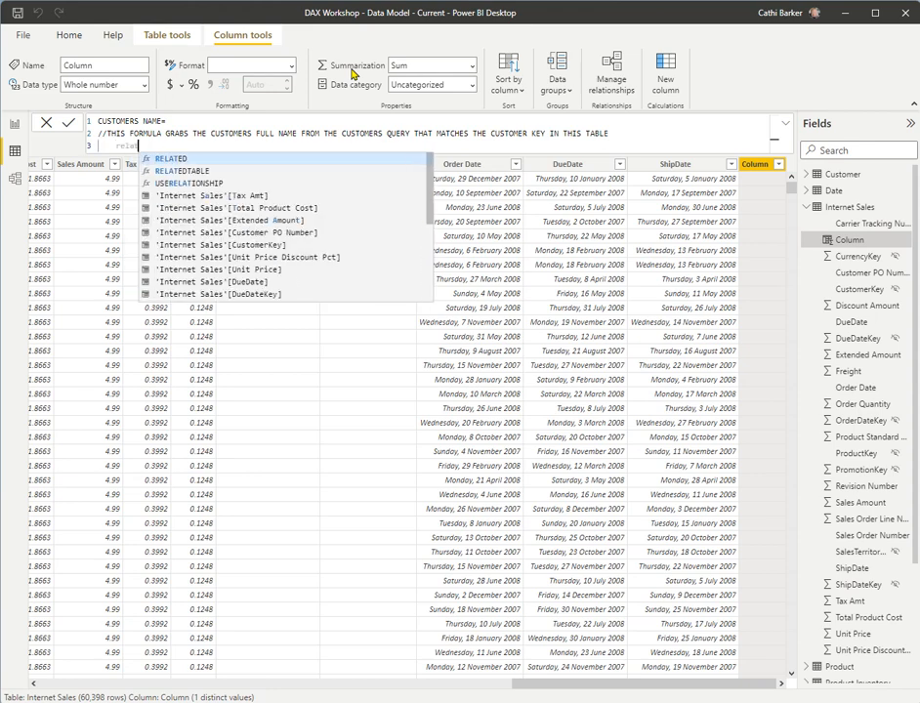
key(Tab)
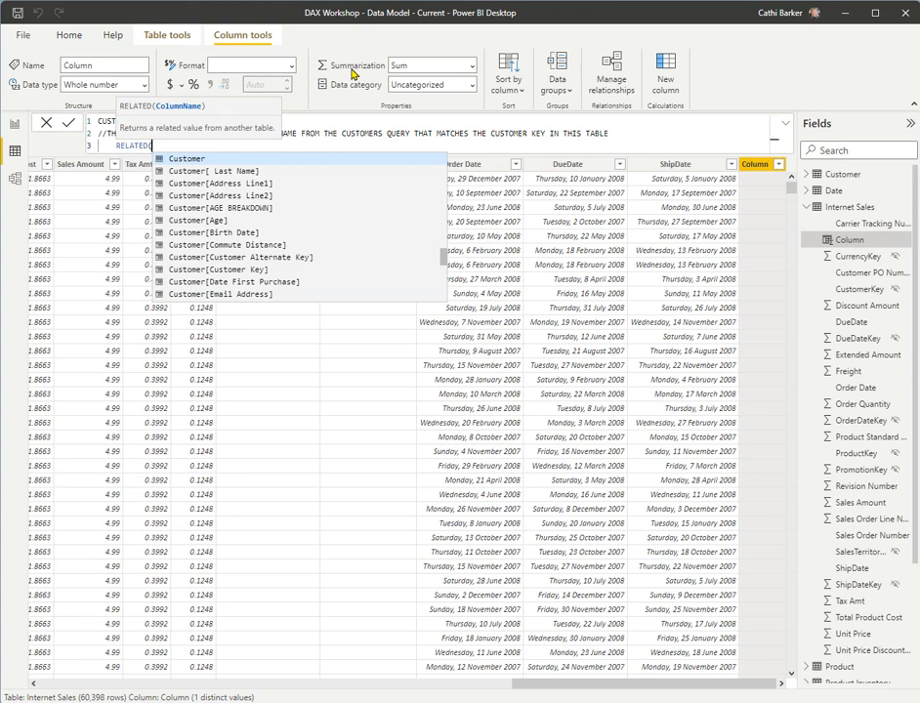
text(')
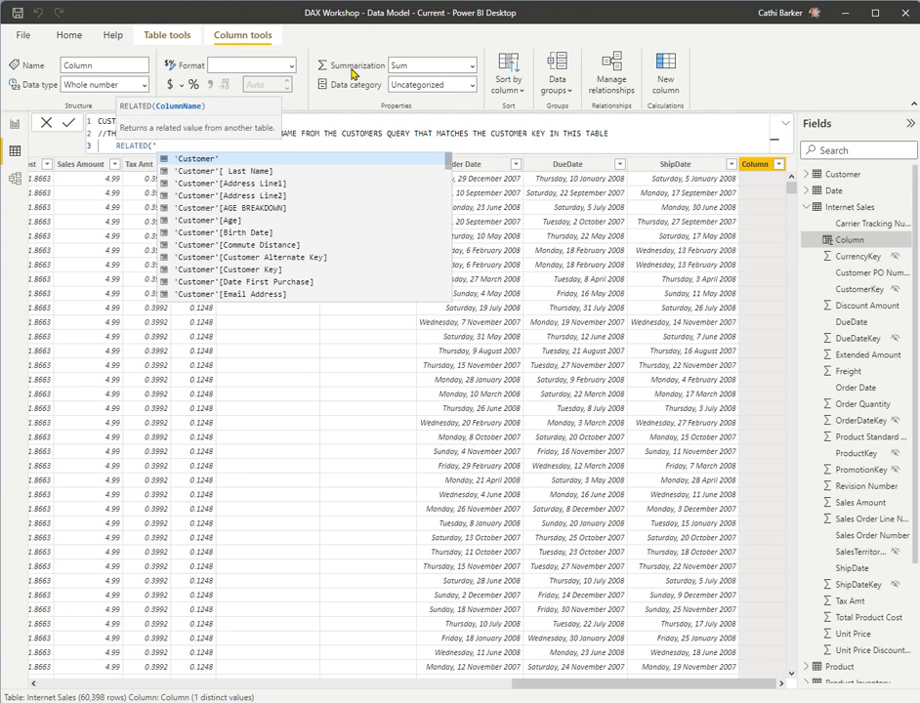
text(full)
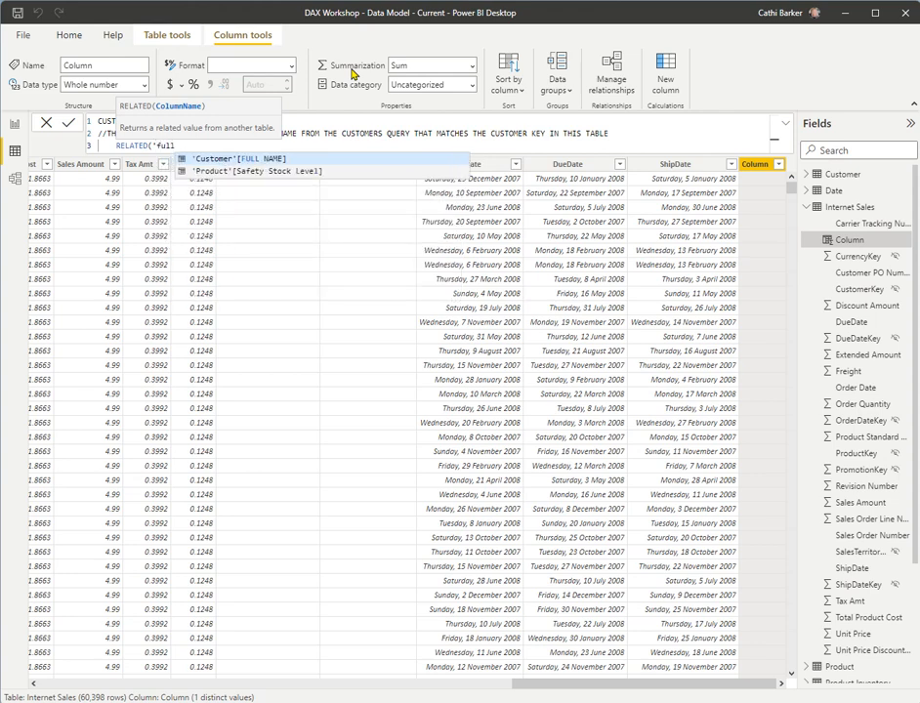
key(Tab)
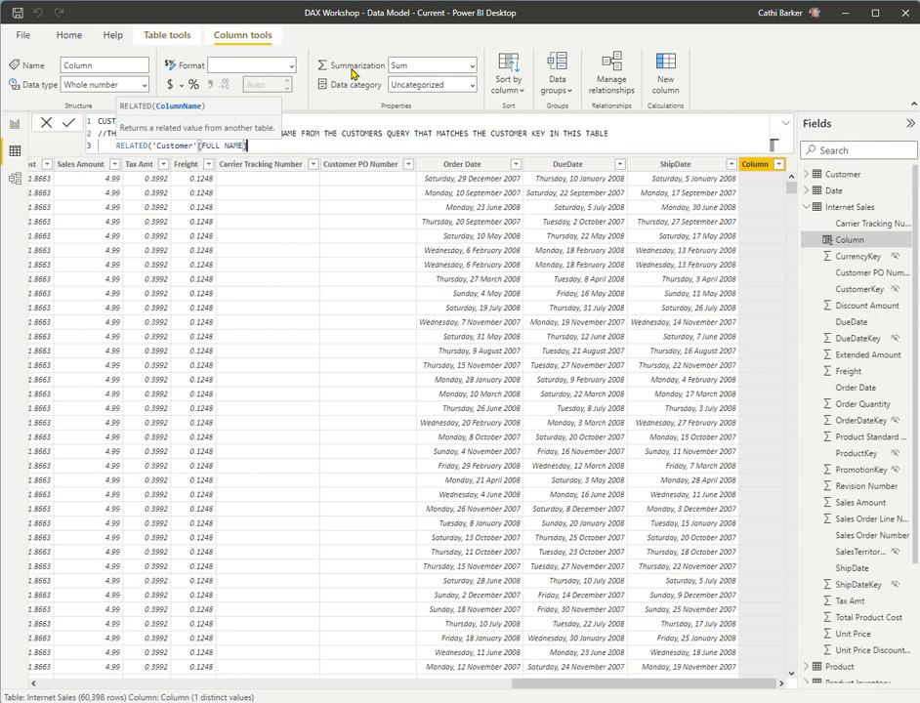
text())
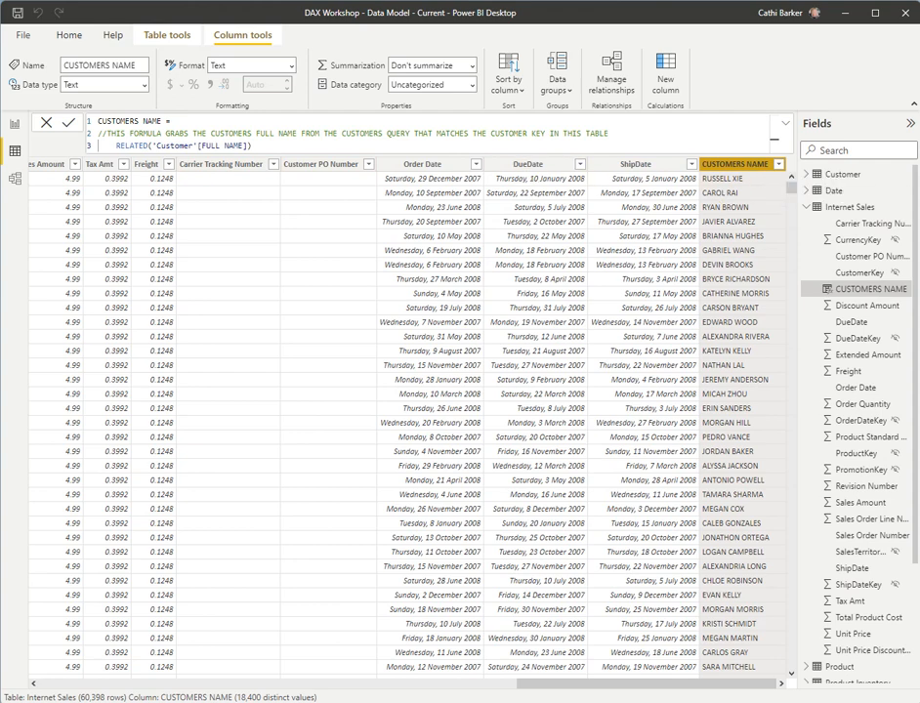
Compare the CUSTOMERS NAME values with the CustomerKey column in Internet Sales and the matching keys in the Customer table
click(167, 35)
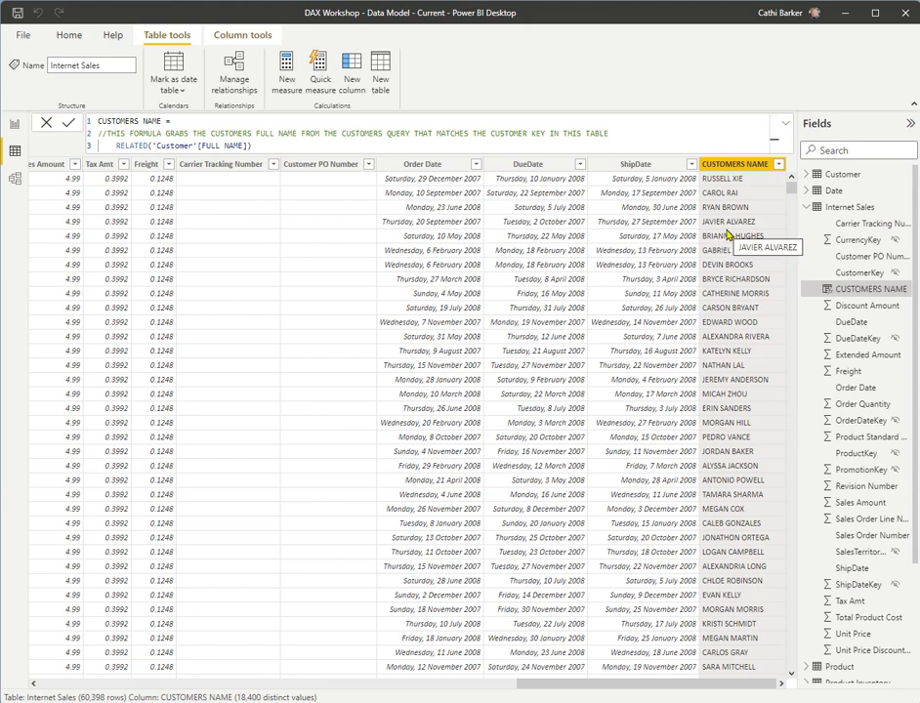
drag(556, 687, 59, 695)
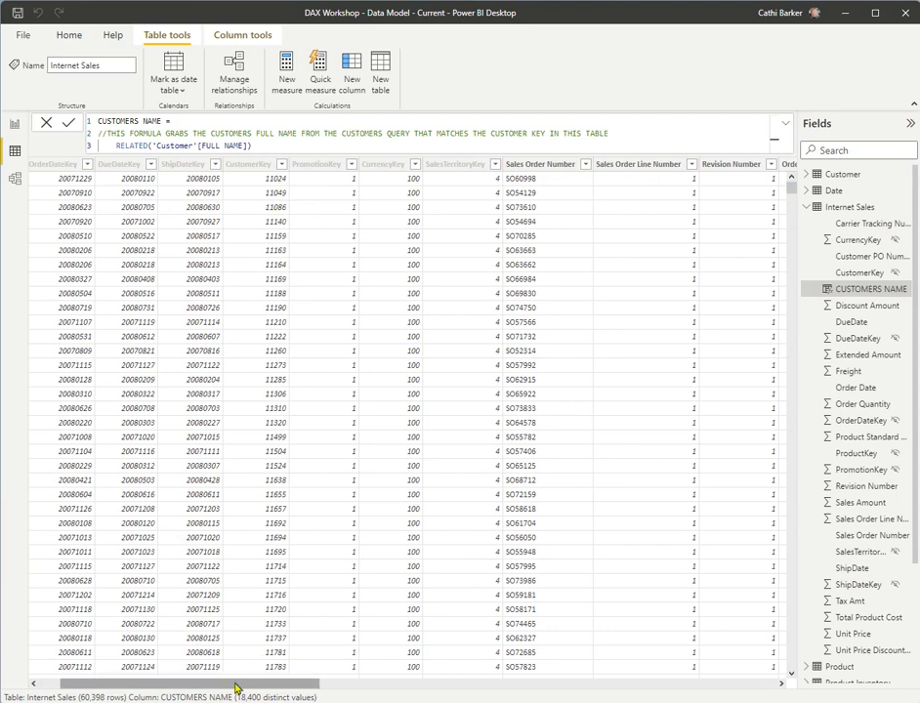
drag(220, 686, 699, 698)
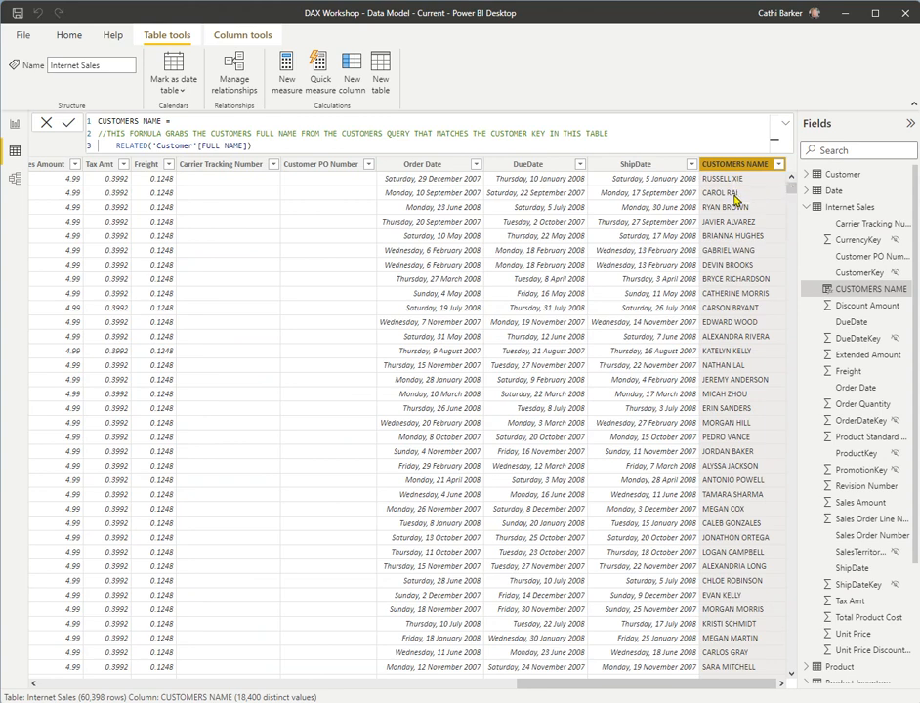
click(837, 175)
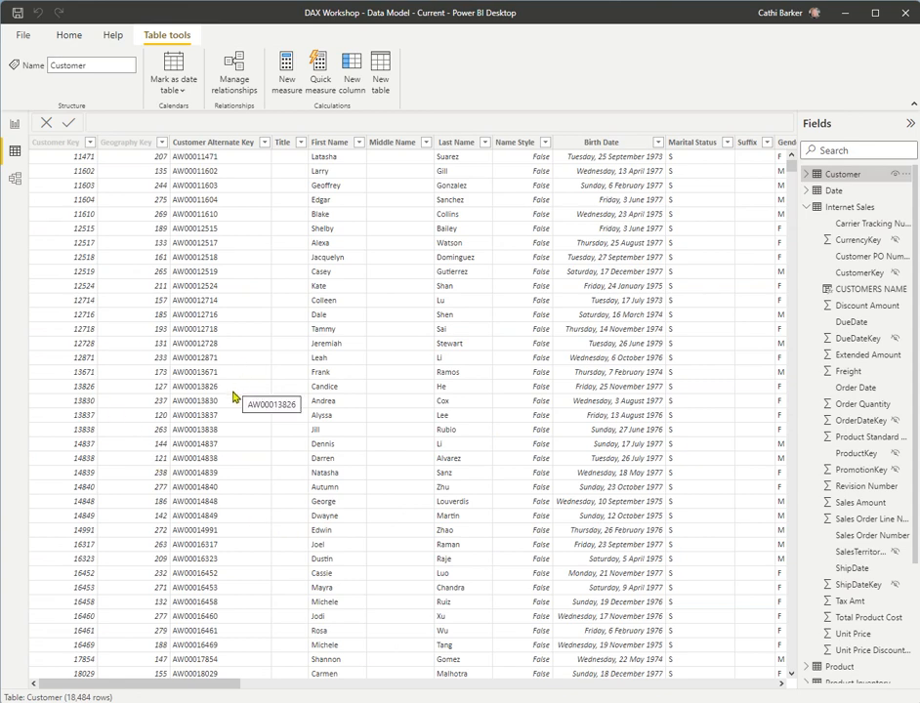
click(878, 210)
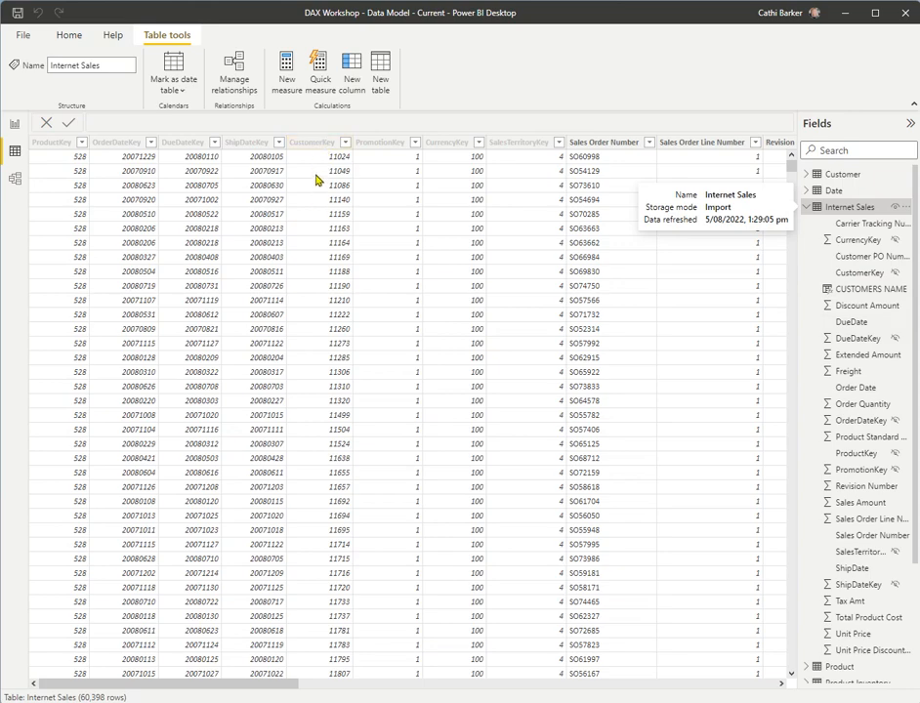
drag(218, 686, 714, 678)
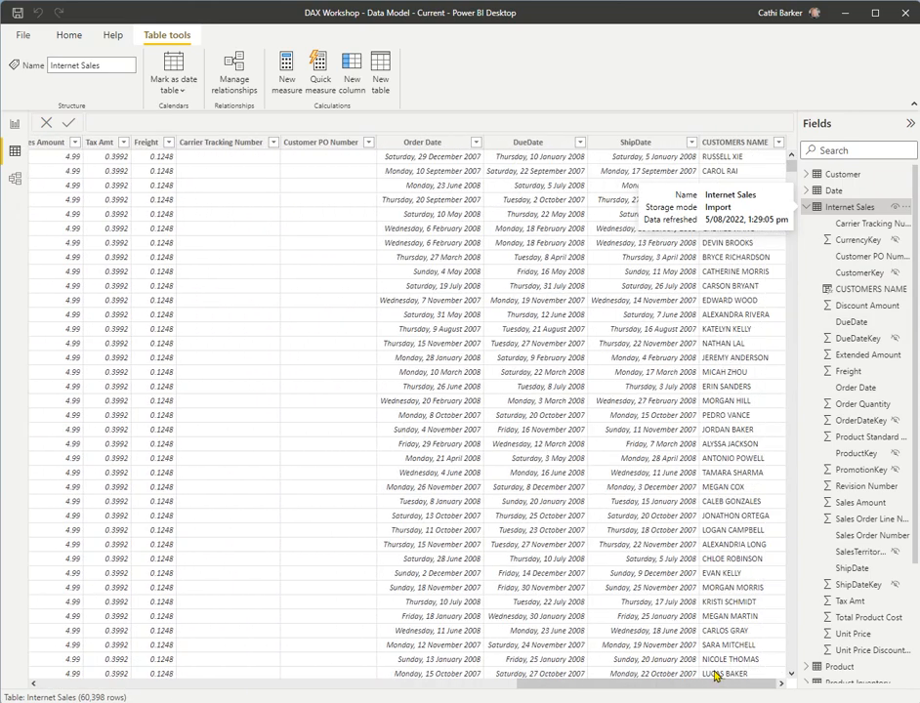
Add another calculated column to Internet Sales, name it CUSTOMERS EMAIL ADDRESS, and start a second formula line
click(354, 76)
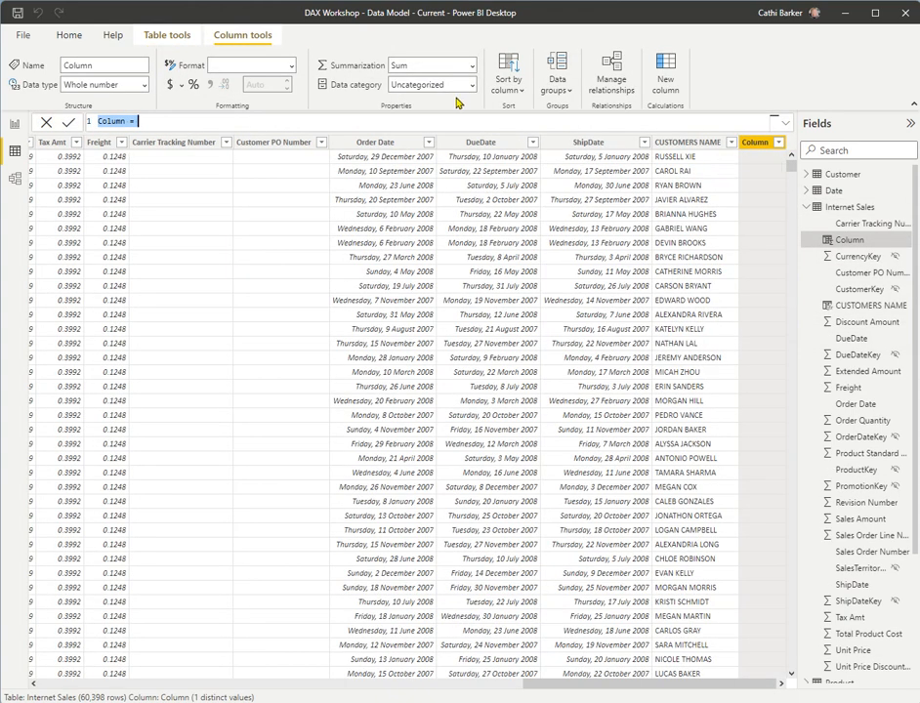
text(CUSTOMERS EMAIL ADDR)
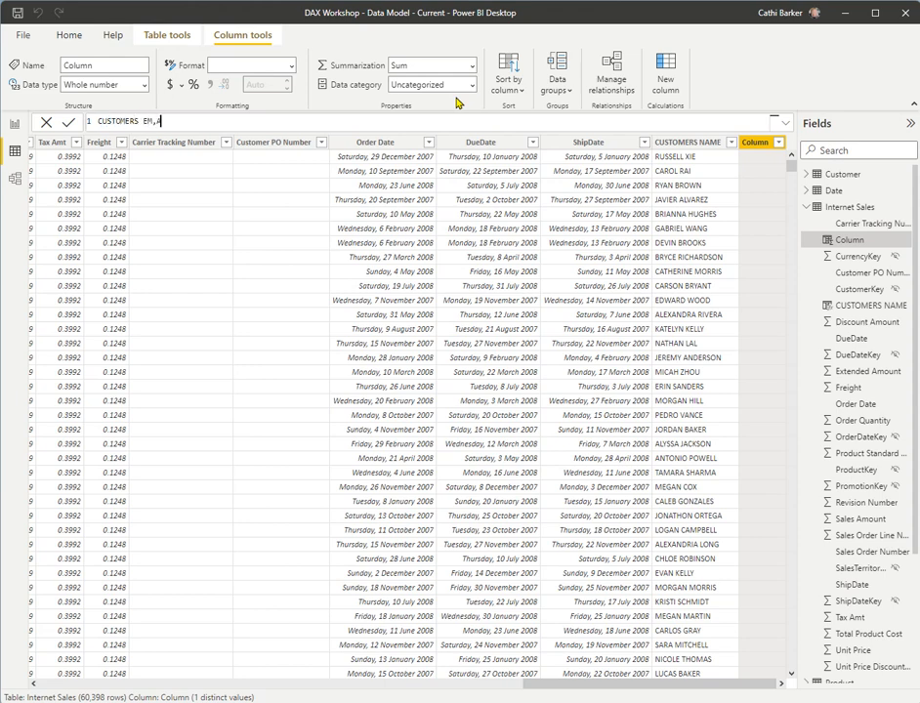
text(ESS=)
key(shift+Return)
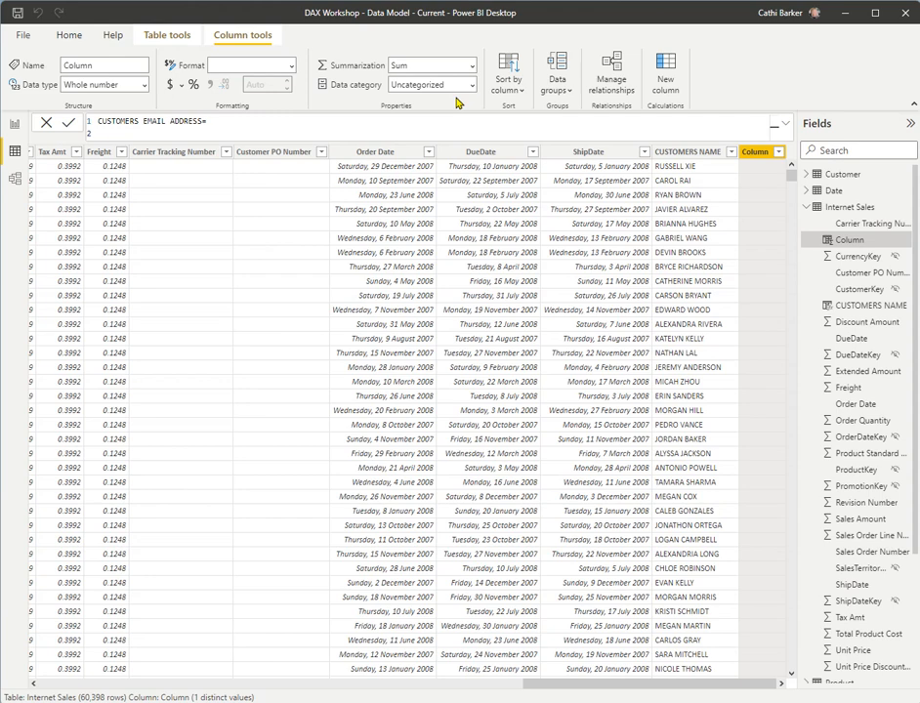
Add the formula comment "//GRABS THE CUSTOMERS EMAIL FROM THE CUSTOMERS QUERY BASED ON THE CUSTOMER KEY VALUE IN THIS QUERY" and start a third line
text(//GRABS TEEH)
key(BackSpace)
key(BackSpace)
key(BackSpace)
text(HE CUSTOMERS EMAIL )
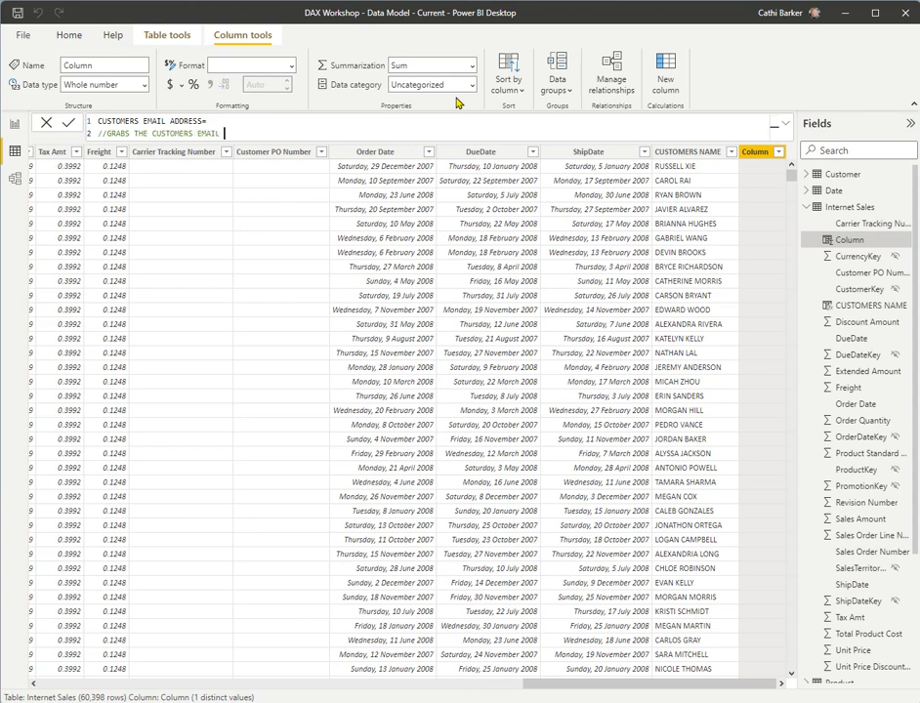
text(FROM THE CUSTOMERS QUERY )
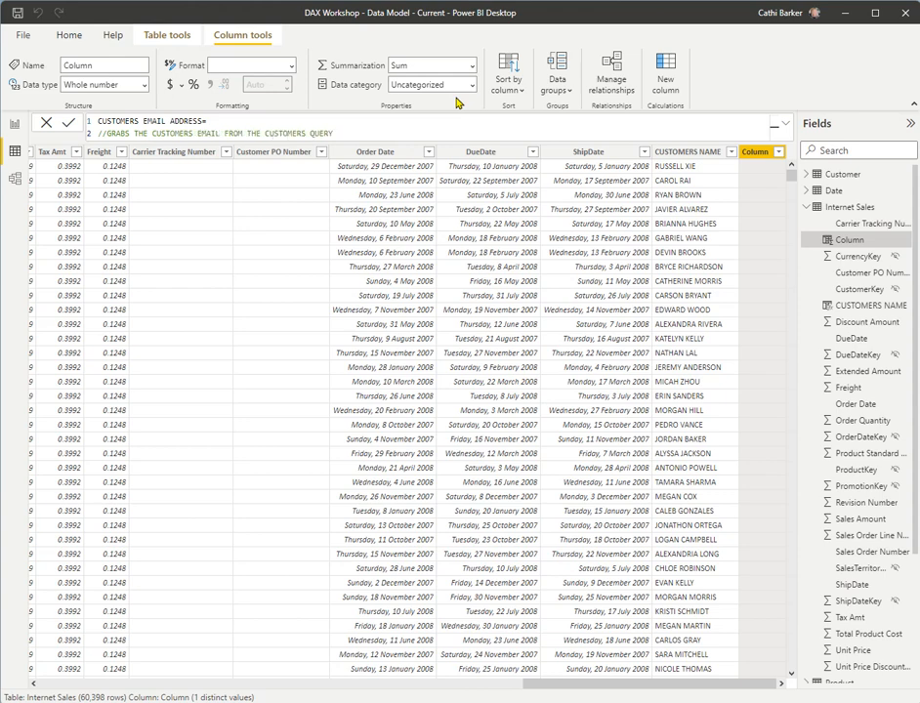
text(BASED ON THE CUSTOMER KEY )
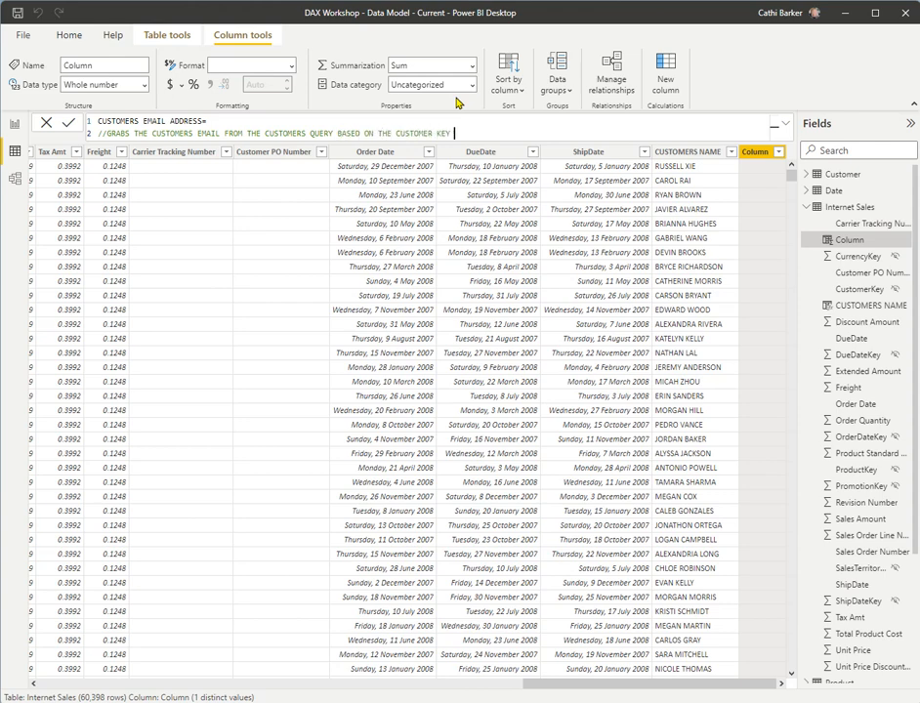
text(VALUE IN THIS QUERY)
key(shift+Return)
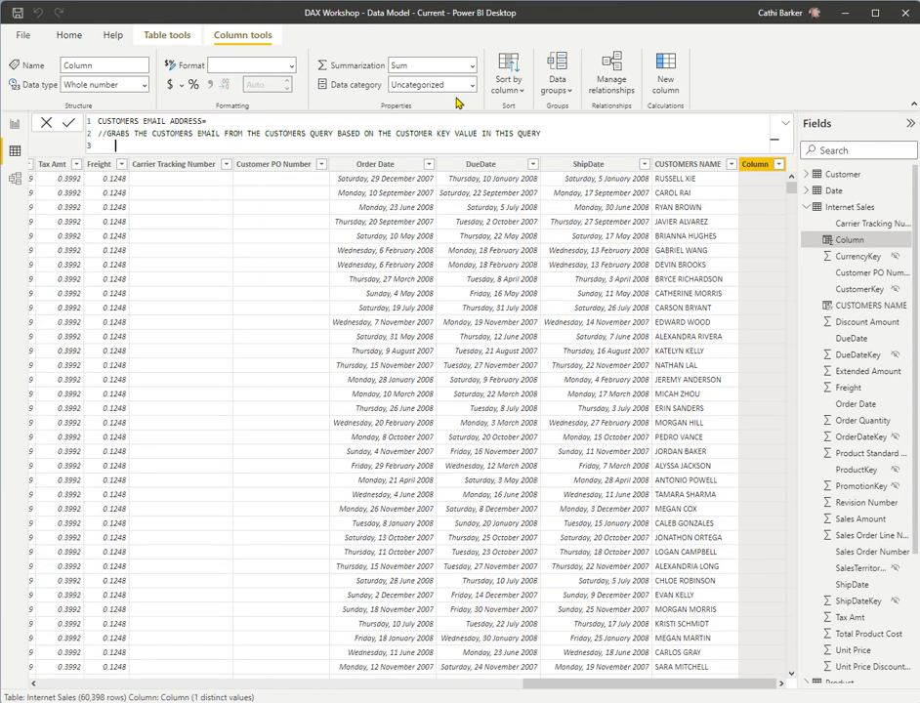
Complete the CUSTOMERS EMAIL ADDRESS formula with an indented RELATED(Customer[Email Address]) and commit the column
key(Tab)
text(RE)
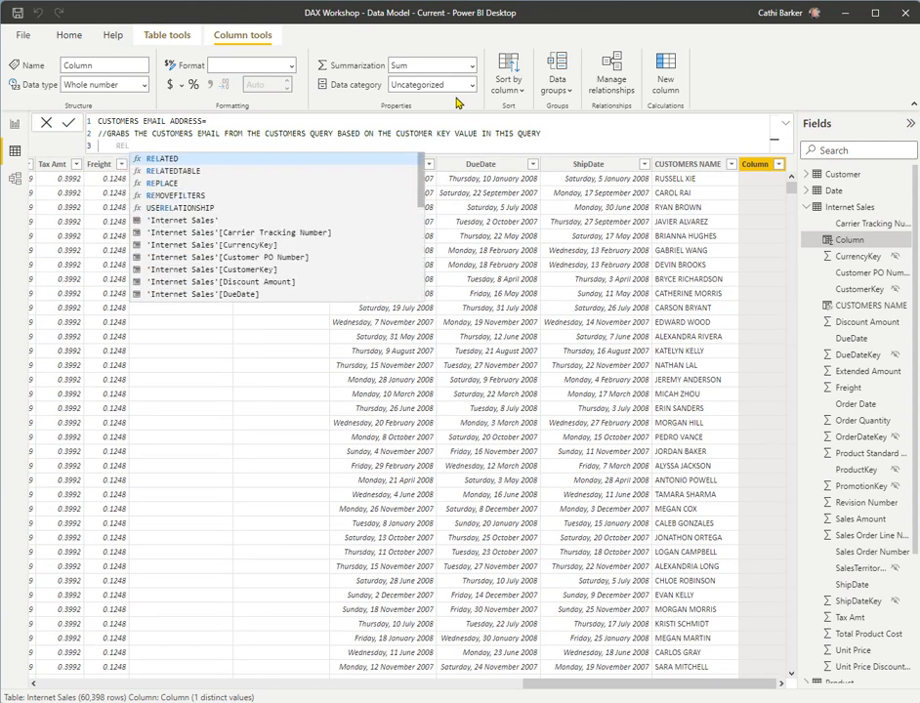
text(L)
key(Tab)
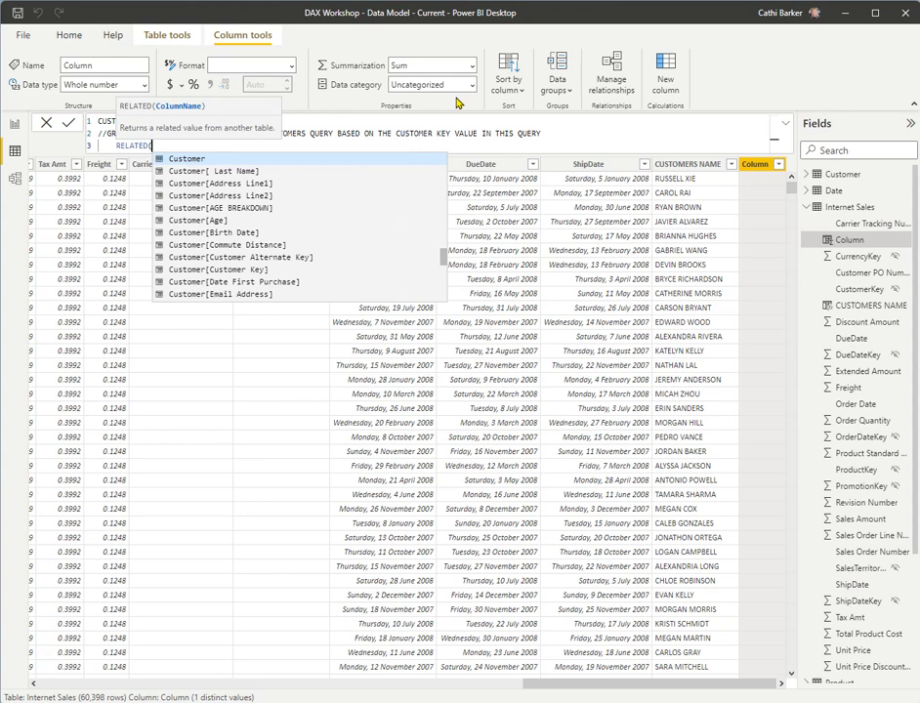
text(EMAI)
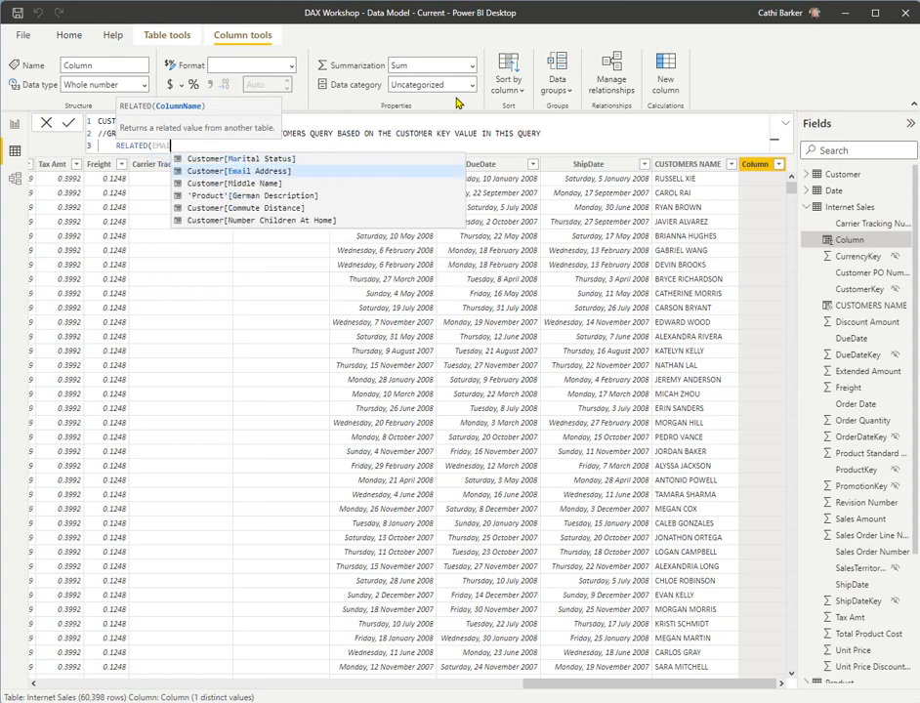
key(Tab)
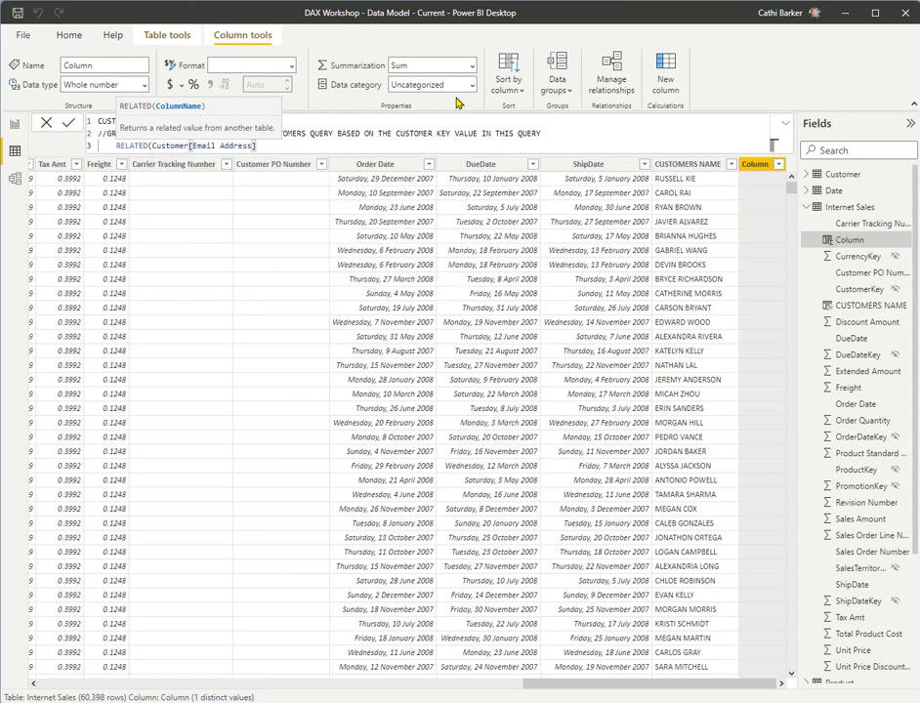
text())
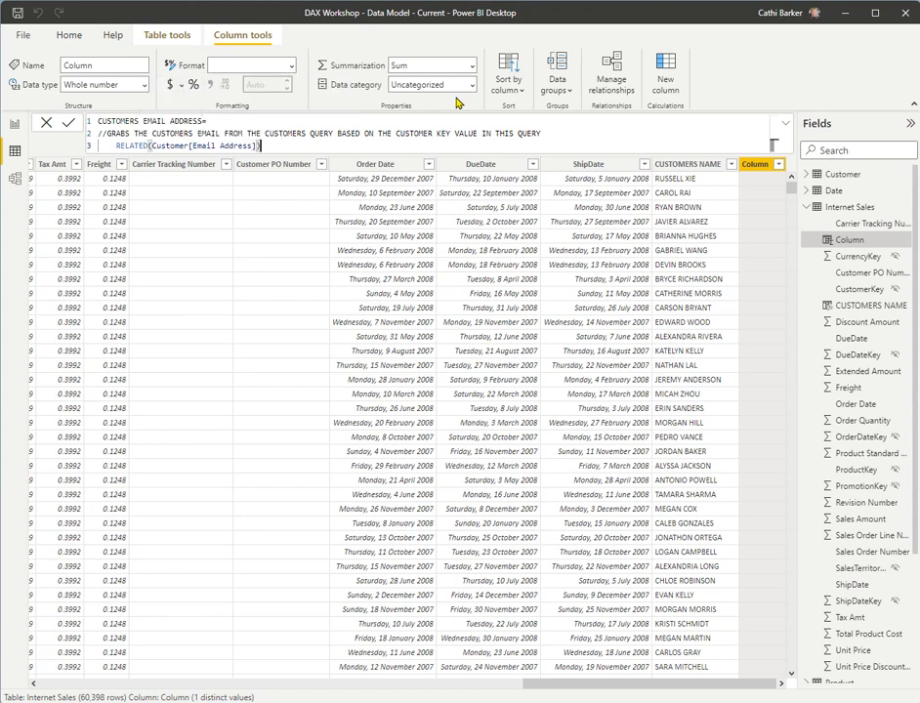
key(Return)
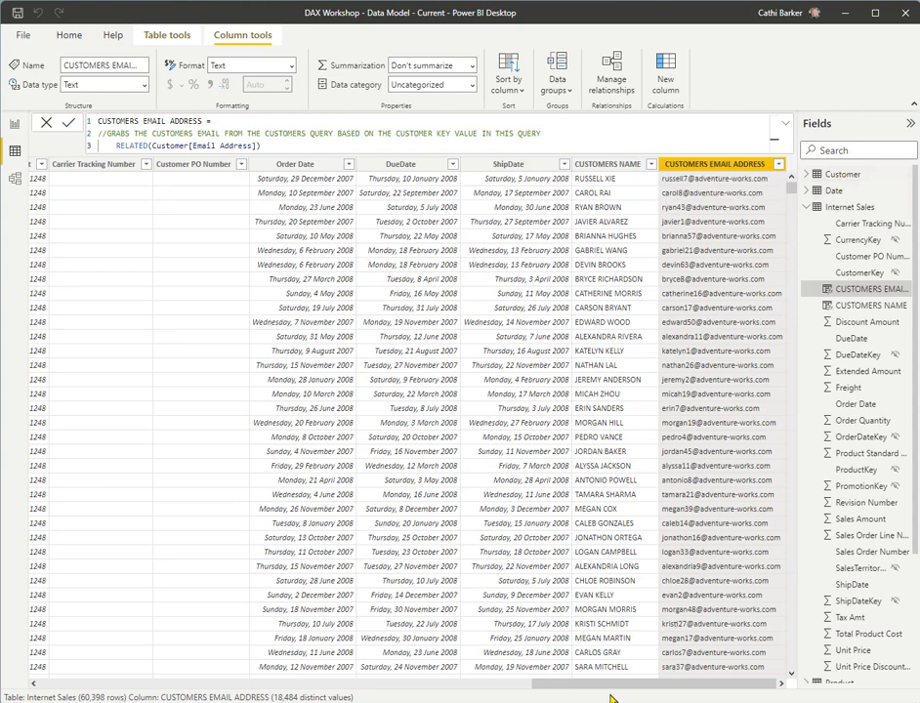
Review the CustomerKey column, then move the Customer table farther from Internet Sales in the model diagram to inspect their relationship, and return to the data
drag(664, 685, 144, 679)
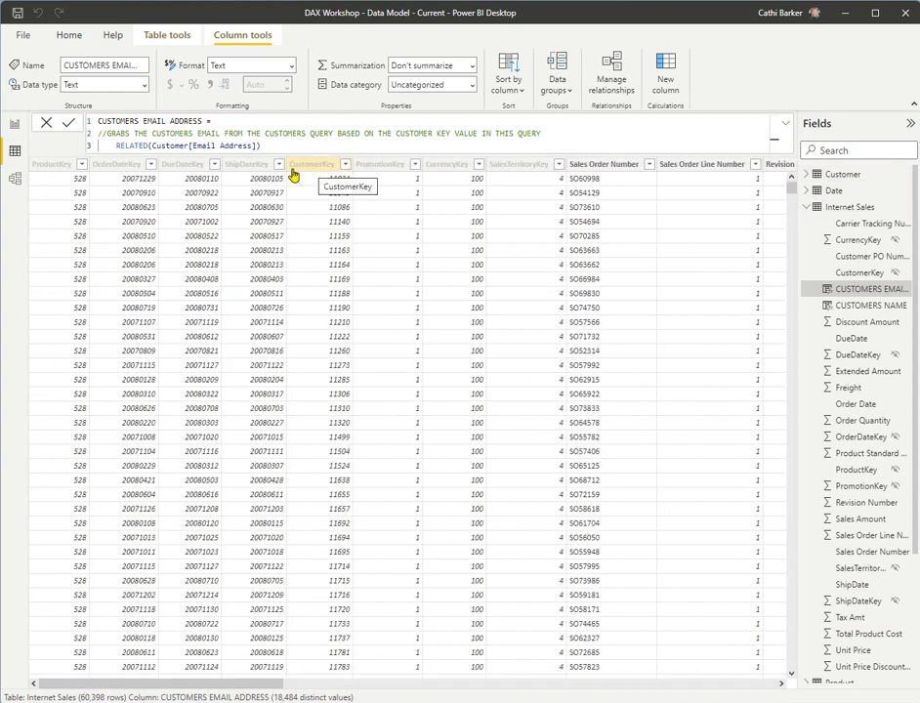
click(14, 180)
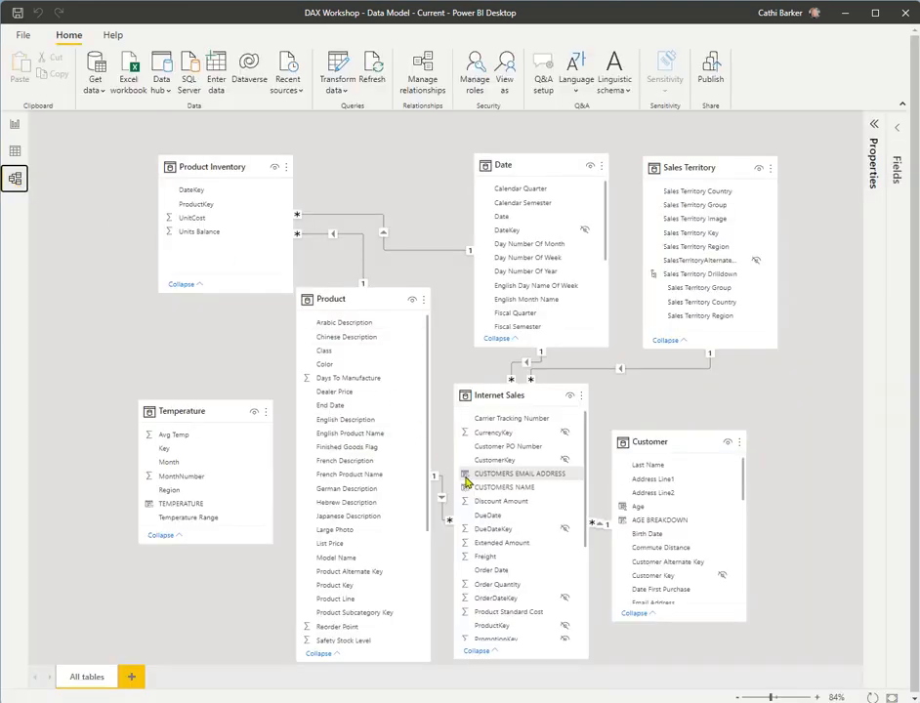
drag(704, 443, 763, 445)
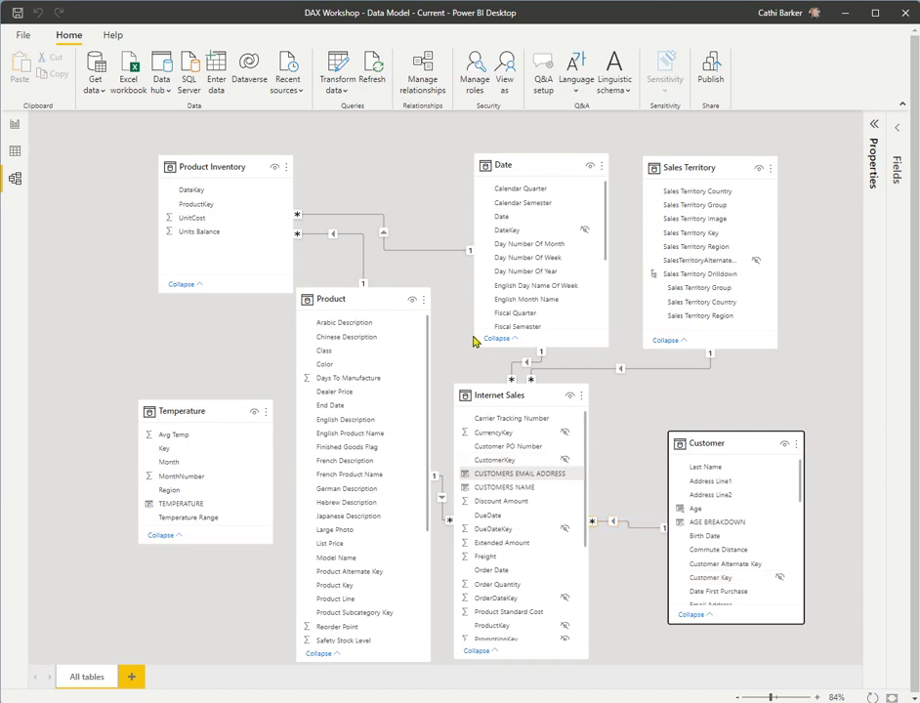
click(16, 152)
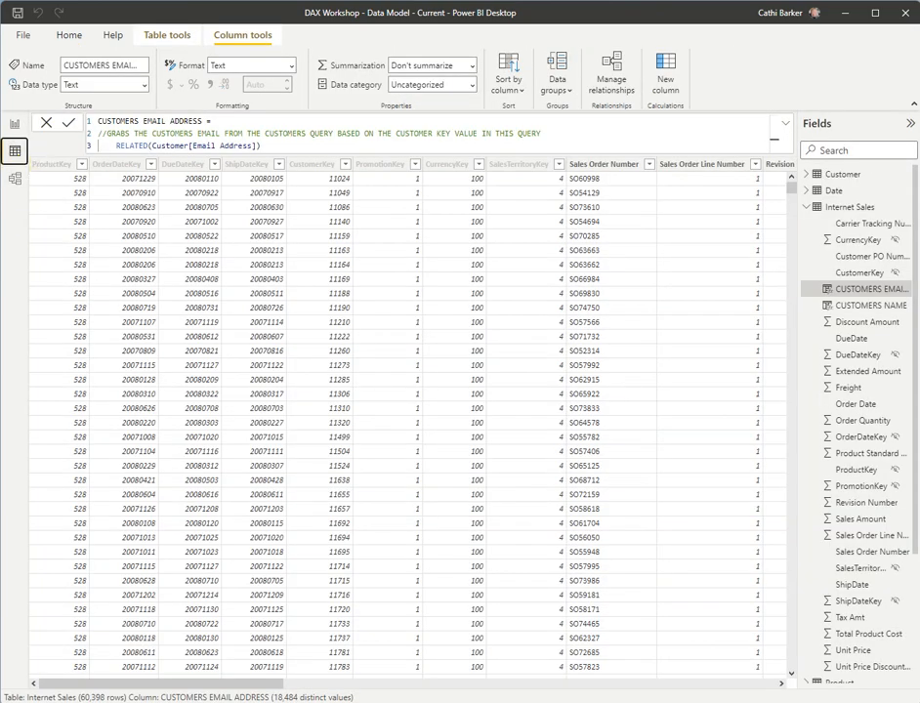